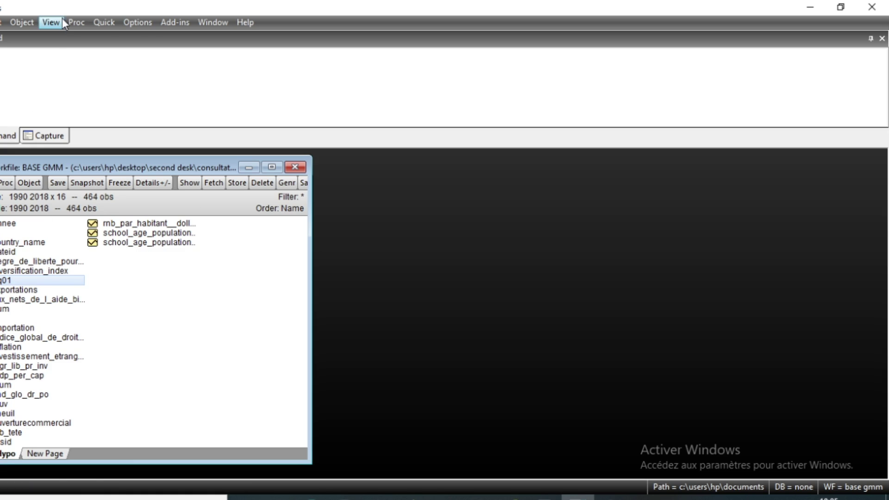
Step: Start a new equation estimation with ltheuil as dependent variable, followed by the regressors lgdp_per_cap, lhum and lind_glo_dr_po
left_click(103, 23)
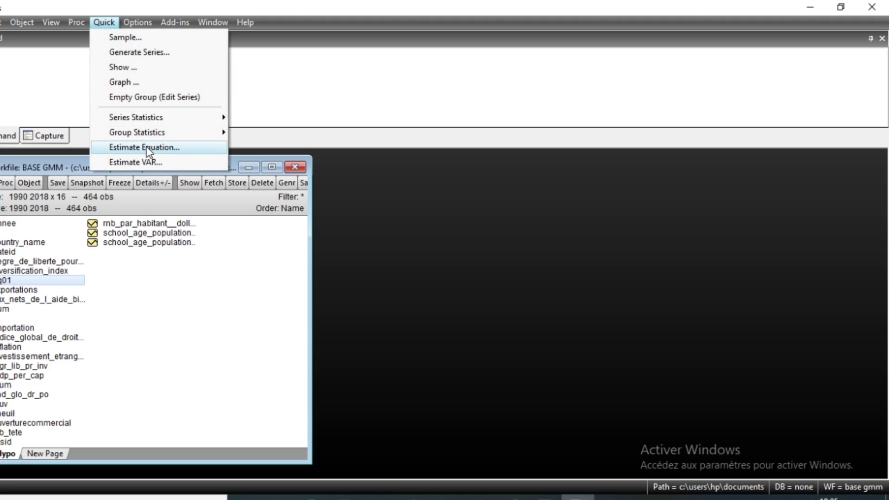
left_click(164, 149)
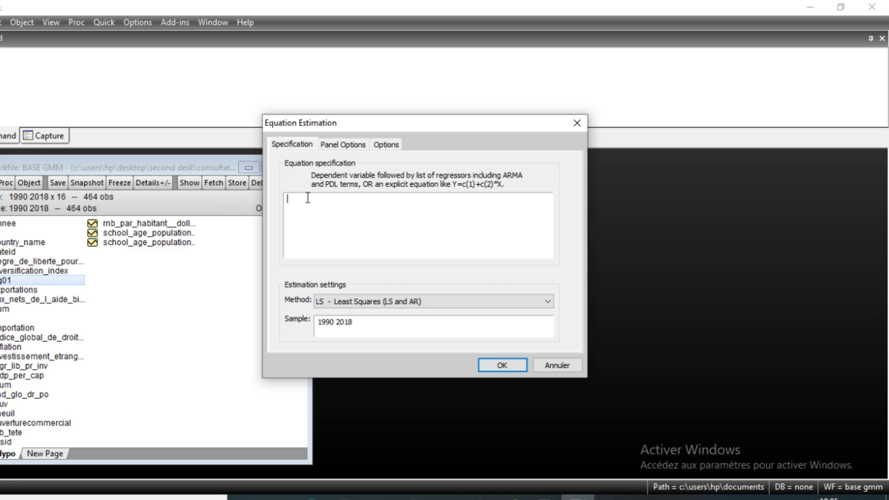
type("lt")
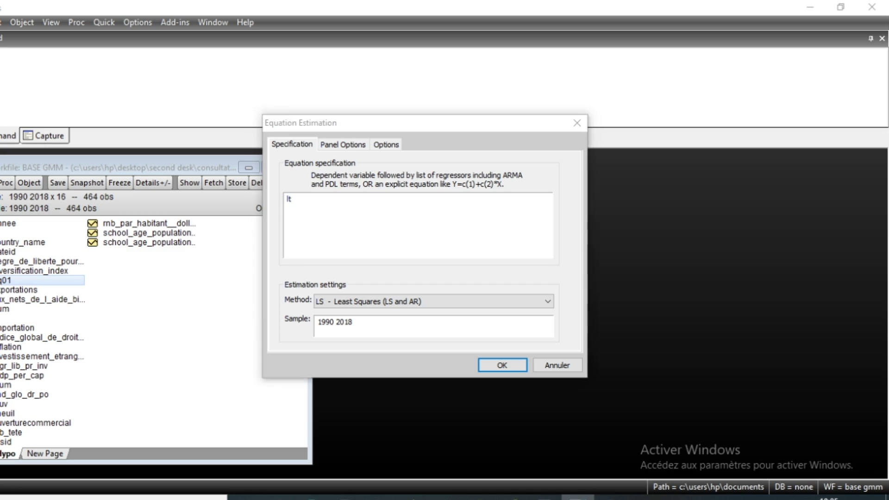
key("Return")
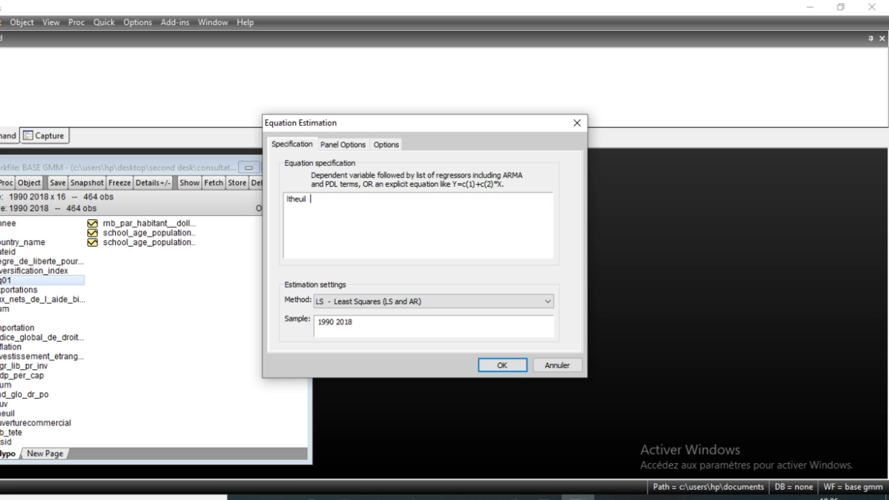
type("lg")
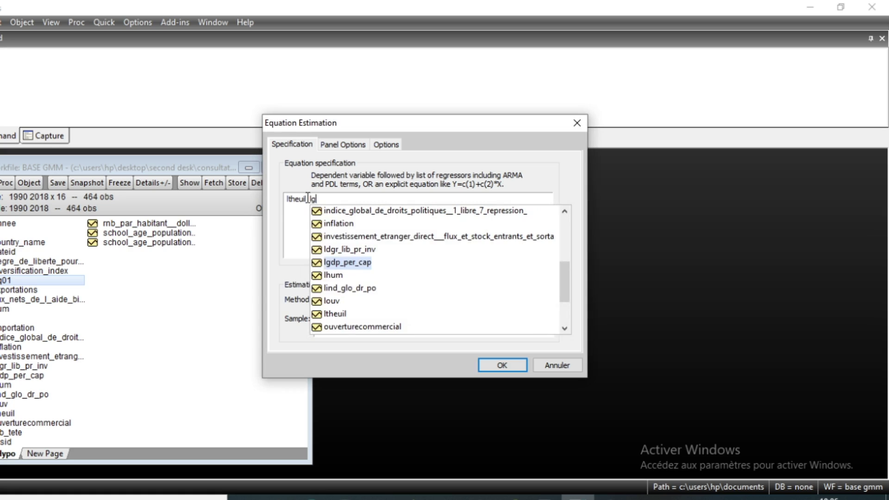
key("Return")
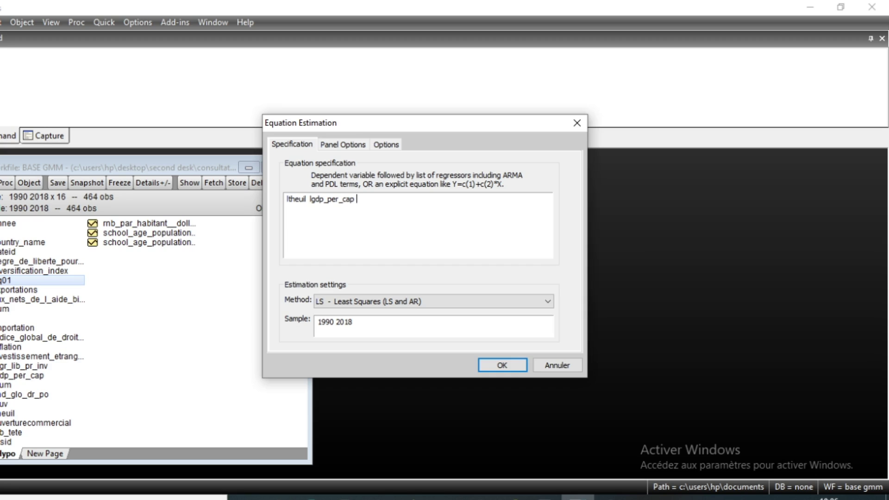
type("lhum lin")
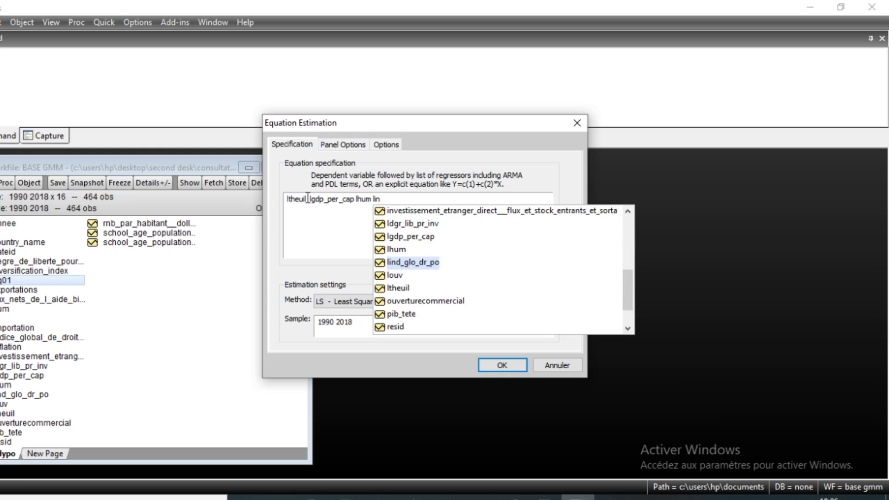
key("Return")
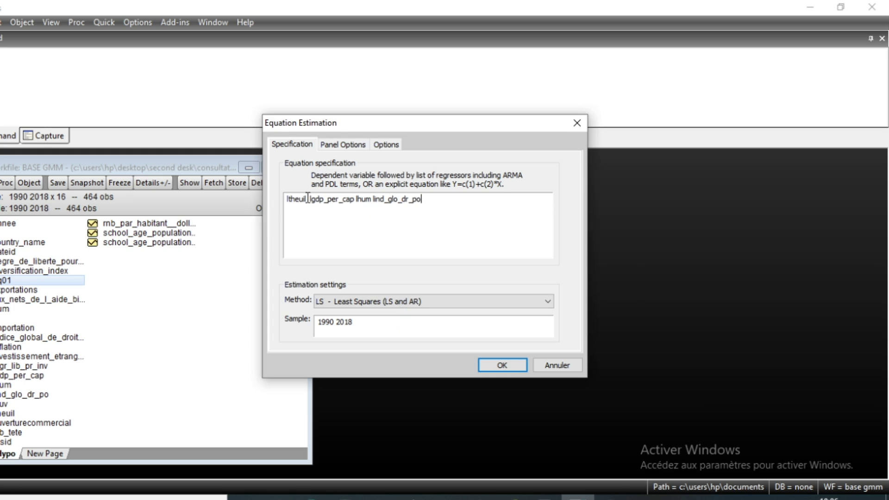
Step: Add the regressors flux_nets_de_l_aide_bilaterale_des_donateurs_du_cad__etats_unis, investissement_etranger_direct___flux_et_stock_entrants_et_sorta and louv to the equation specification
type("fl")
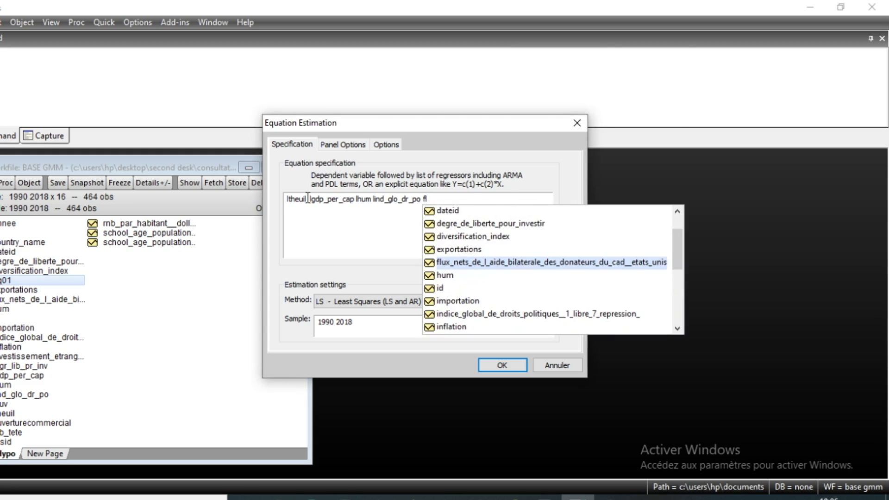
key("Return")
type("inv")
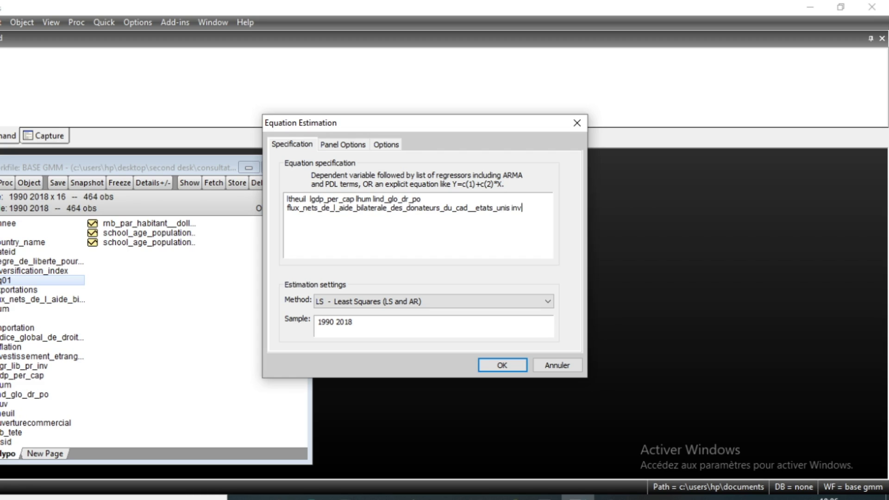
key("Return")
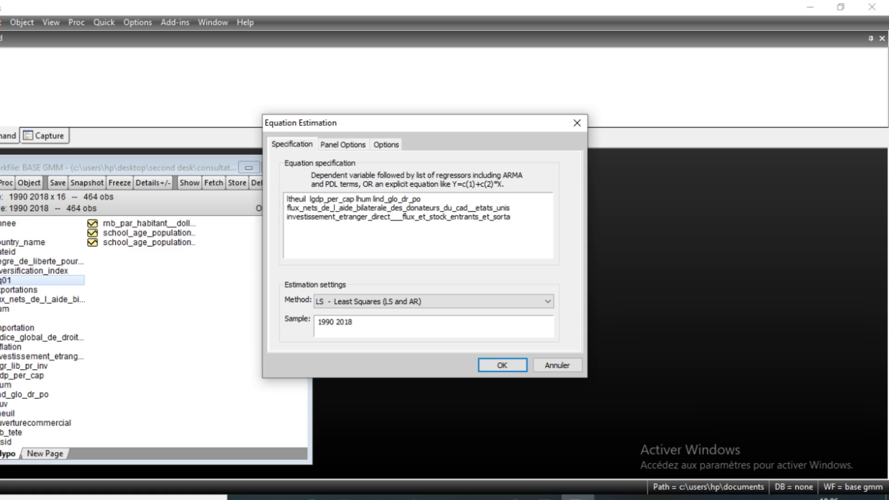
type("louv")
Step: Copy the equation specification and set the estimation method to GMM/DPD - Generalized Method of Moments / Dynamic Panel Data
left_click(391, 146)
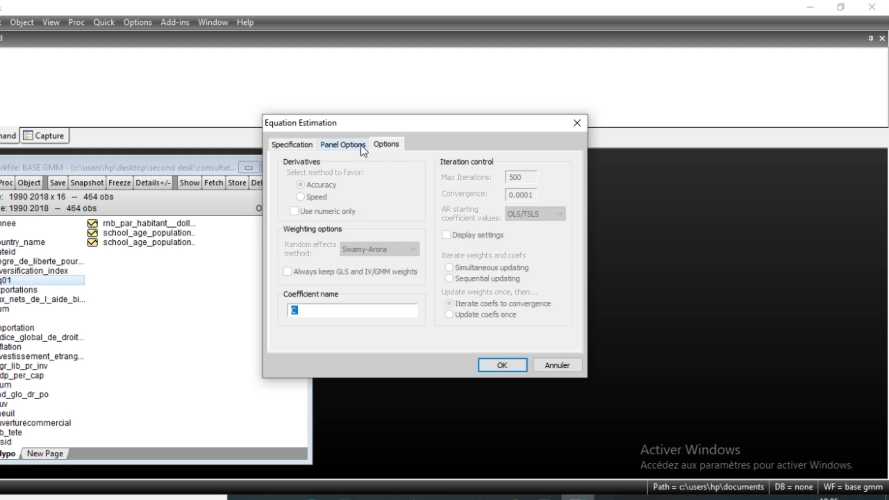
left_click(304, 153)
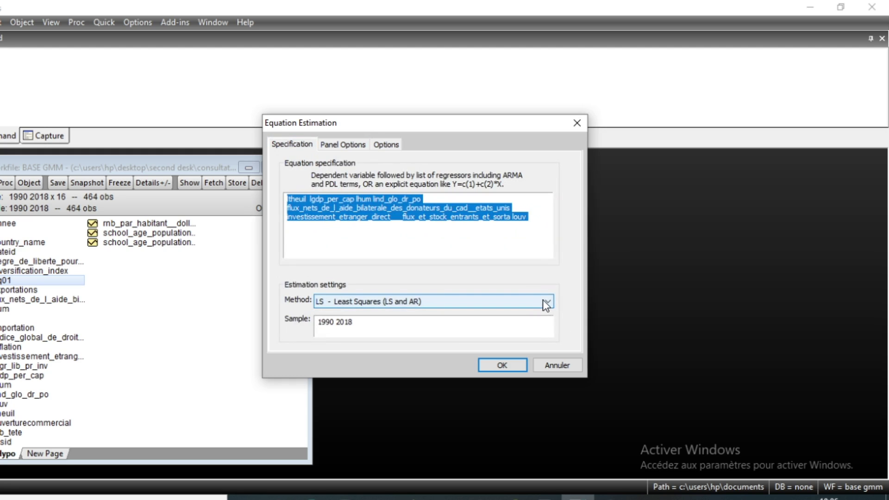
right_click(406, 201)
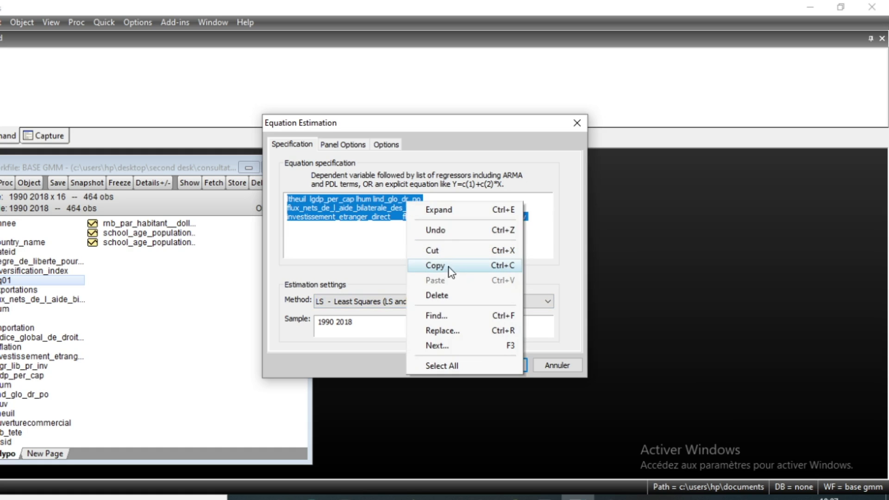
left_click(451, 265)
left_click(543, 302)
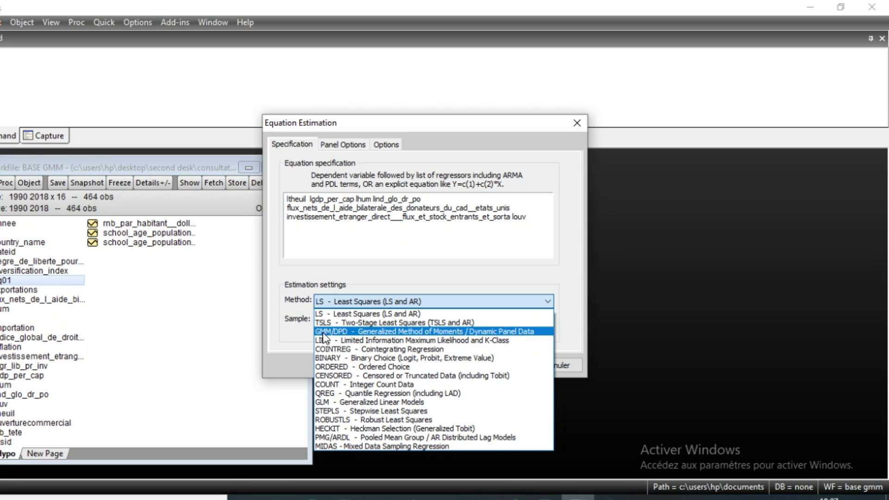
left_click(477, 329)
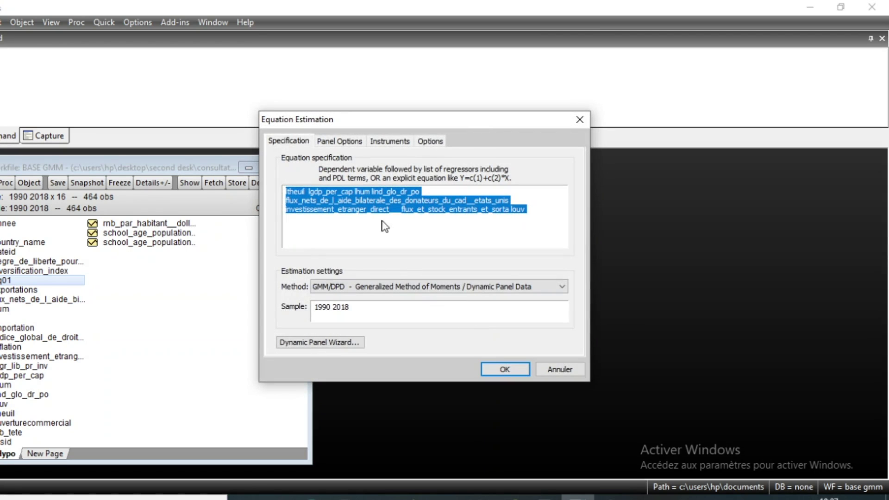
right_click(369, 196)
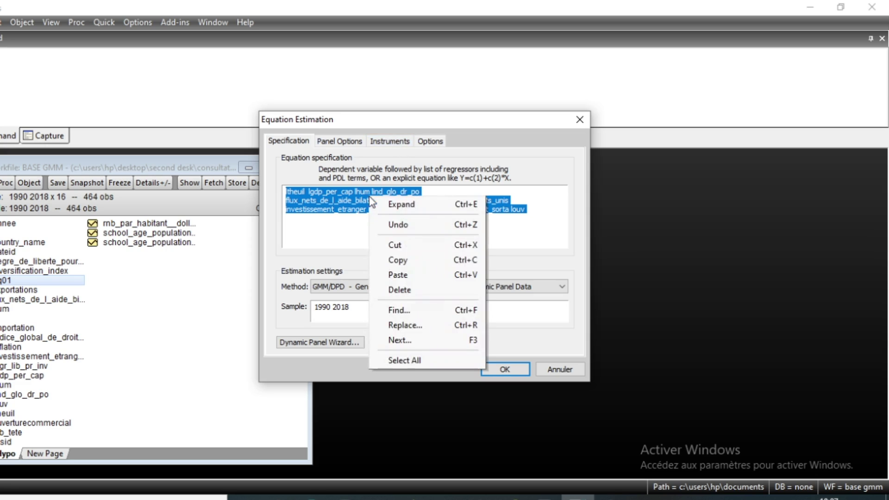
left_click(420, 262)
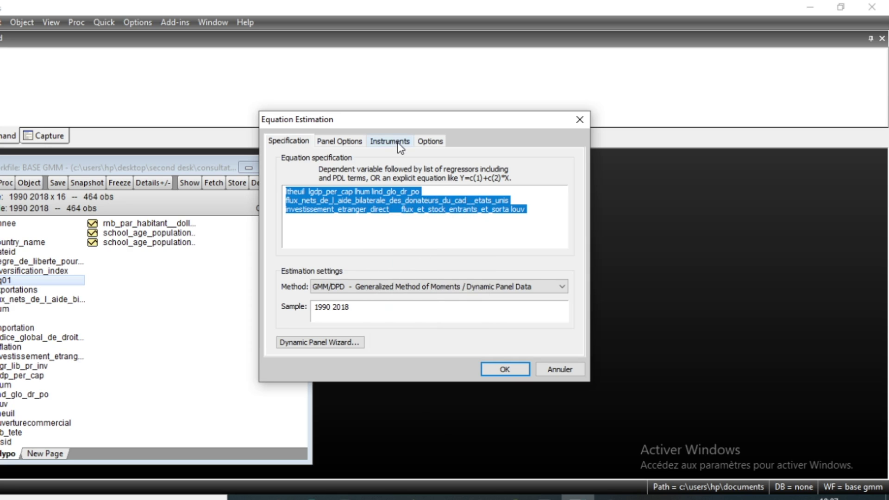
left_click(397, 142)
left_click(287, 141)
Step: Copy only the regressors, from lgdp_per_cap to louv, out of the equation specification into the instrument list
left_click(310, 191)
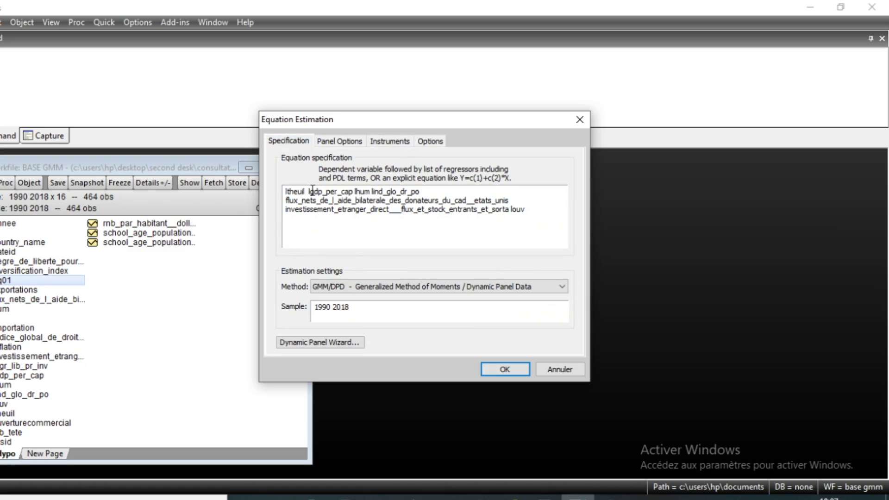
left_click_drag(310, 191, 537, 215)
right_click(393, 197)
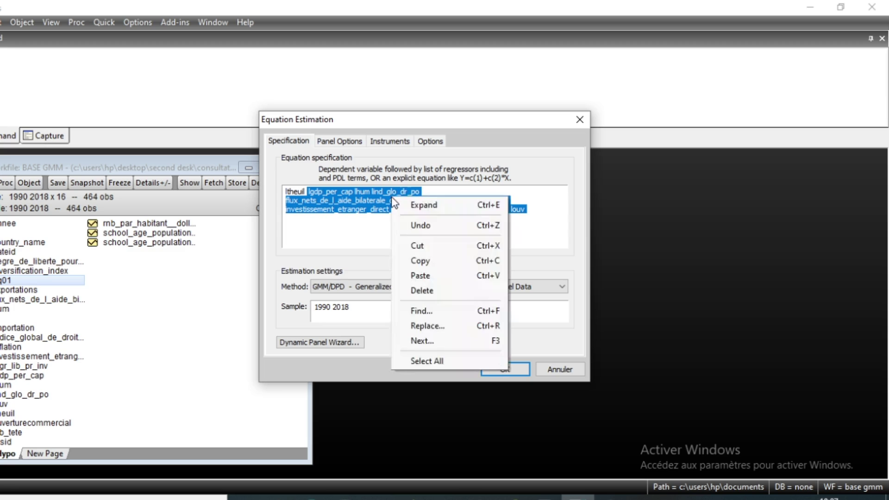
left_click(440, 262)
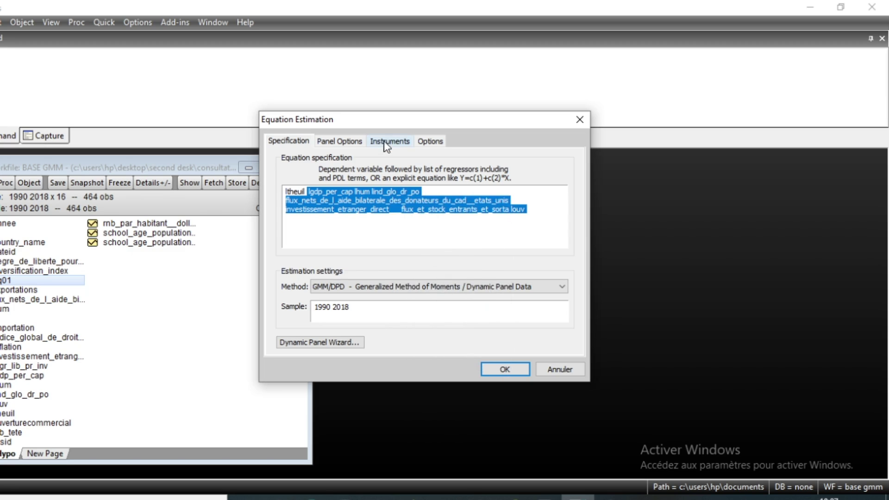
left_click(387, 142)
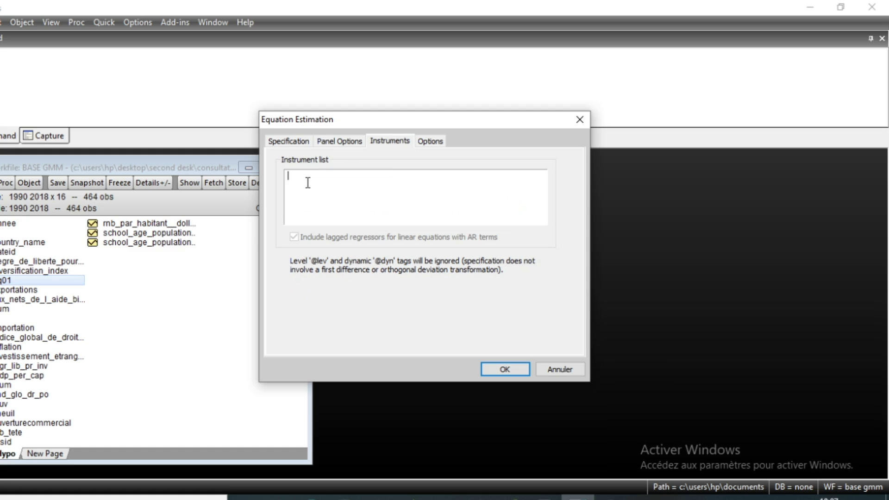
key("ctrl+v")
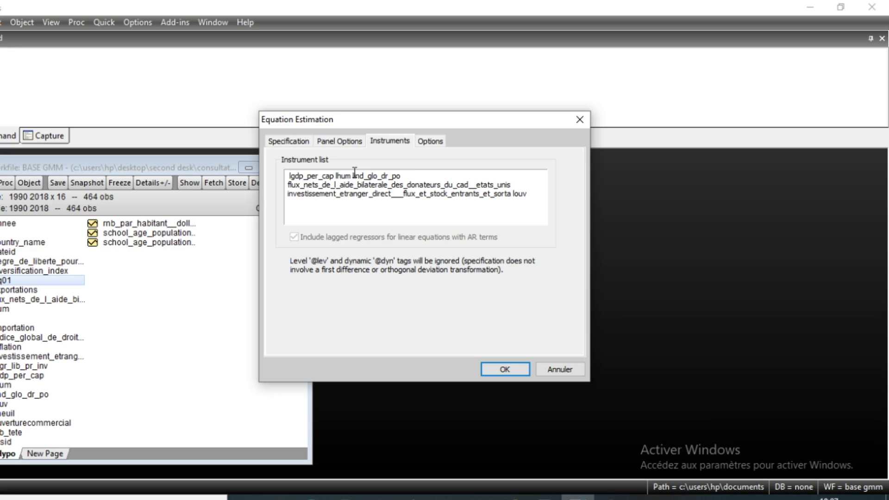
Step: Add a (-1) lag to the instruments lgdp_per_cap, lhum and lind_glo_dr_po
left_click(333, 175)
type("(")
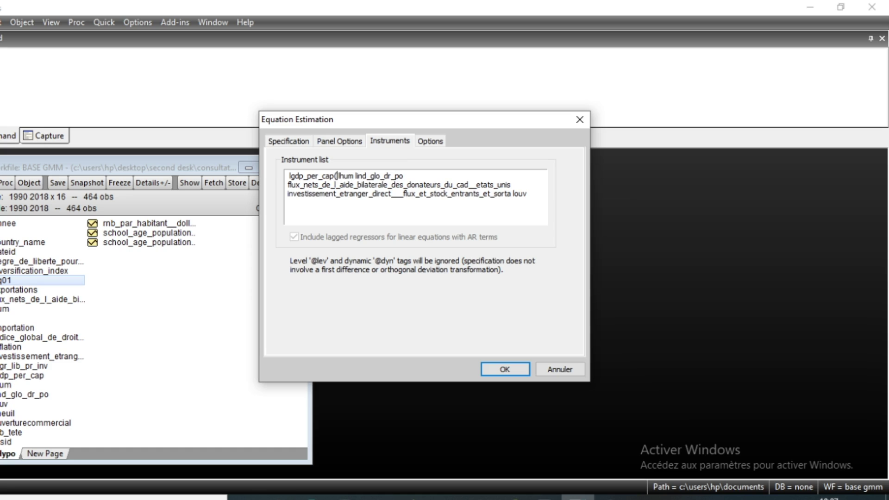
type("-1)")
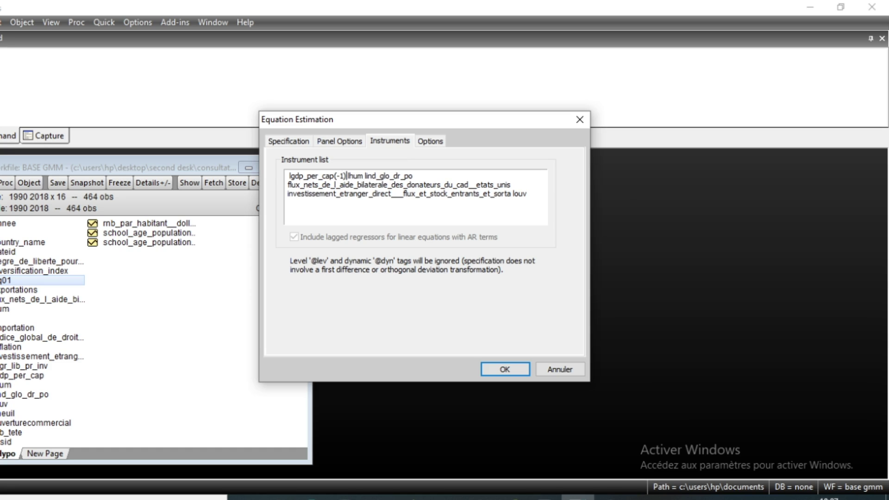
left_click(363, 177)
type("(-1)")
left_click(426, 176)
type("(-1")
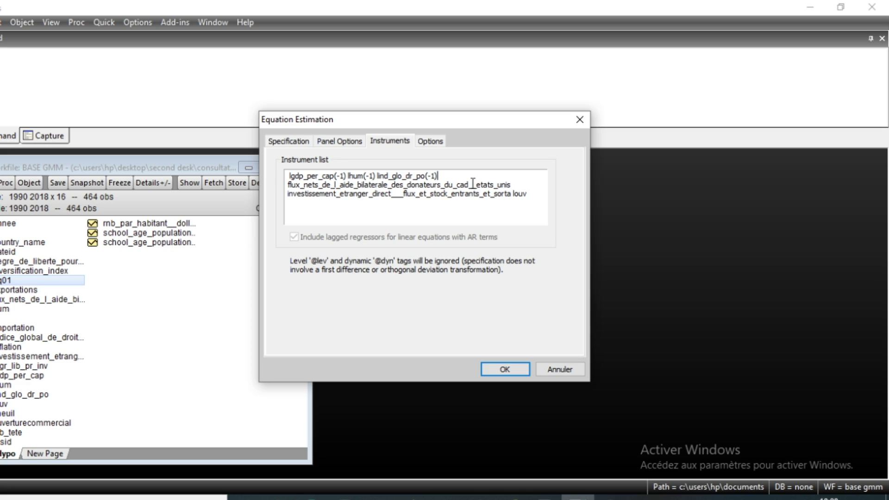
Step: Add a (-1) lag to the remaining instruments: the bilateral aid flows, the foreign direct investment variable and louv
left_click(513, 184)
type("(-1)")
left_click(512, 193)
type("(-1)")
left_click(541, 194)
type("(-1")
Step: Run the GMM estimation and widen the equation results window so that all output columns fit
left_click(338, 139)
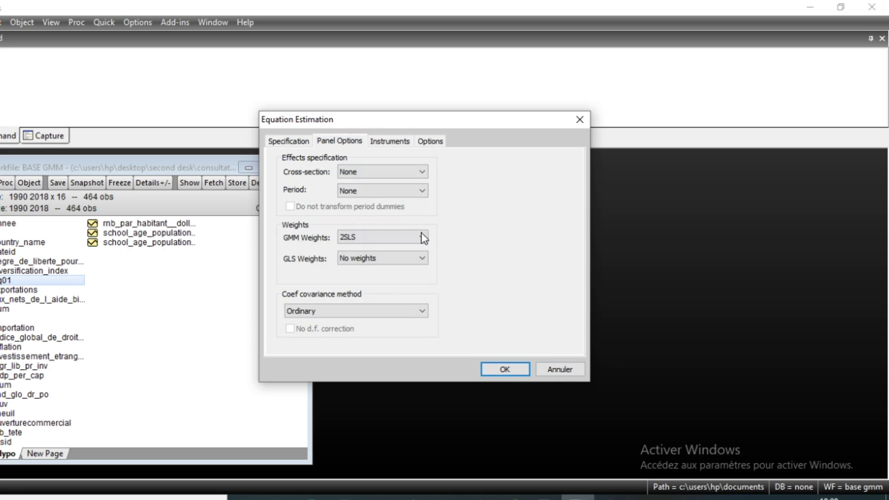
left_click(506, 369)
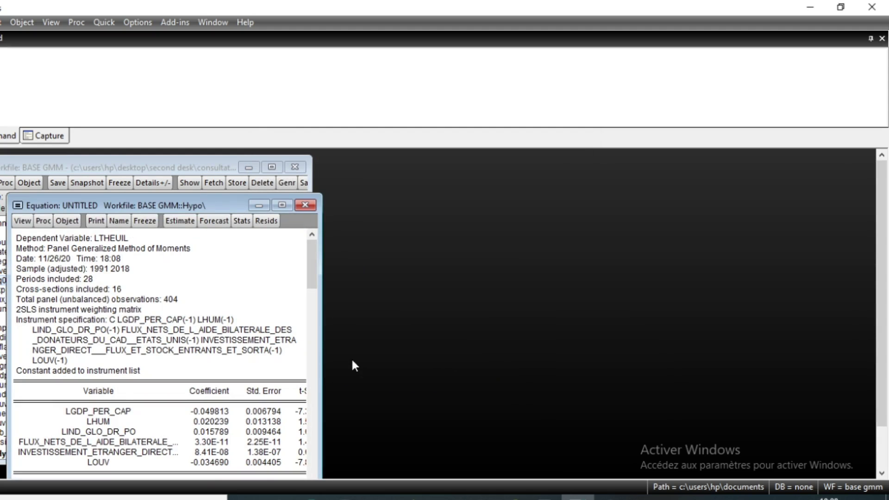
left_click_drag(157, 207, 321, 151)
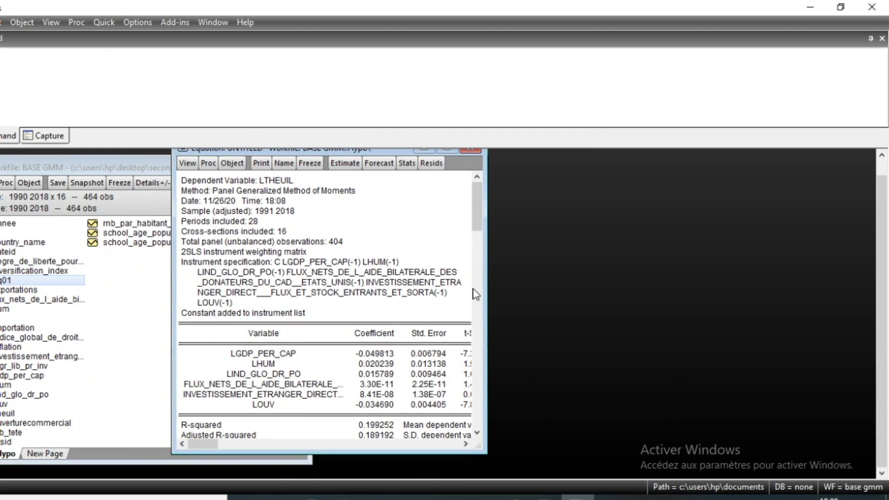
left_click_drag(486, 299, 598, 300)
scroll(499, 342, "down", 2)
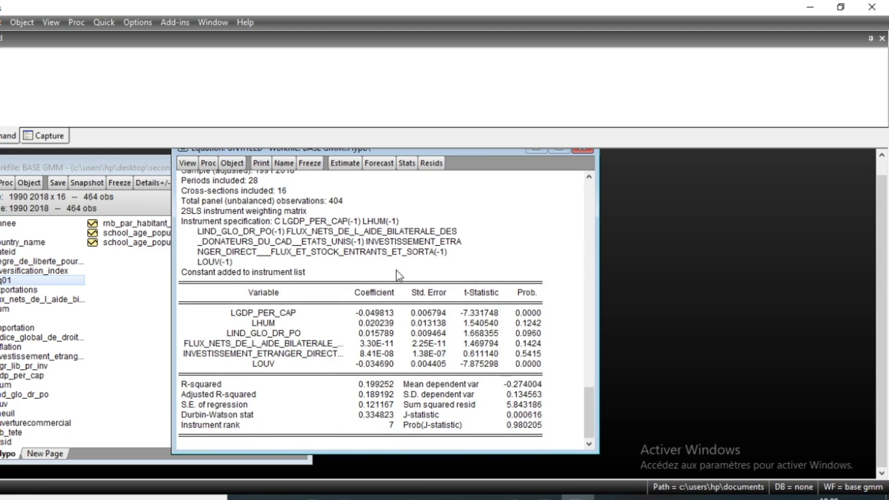
scroll(370, 208, "up", 2)
Step: Review the equation's estimation settings, including the effects and weights in the panel options, without changing them
left_click(344, 162)
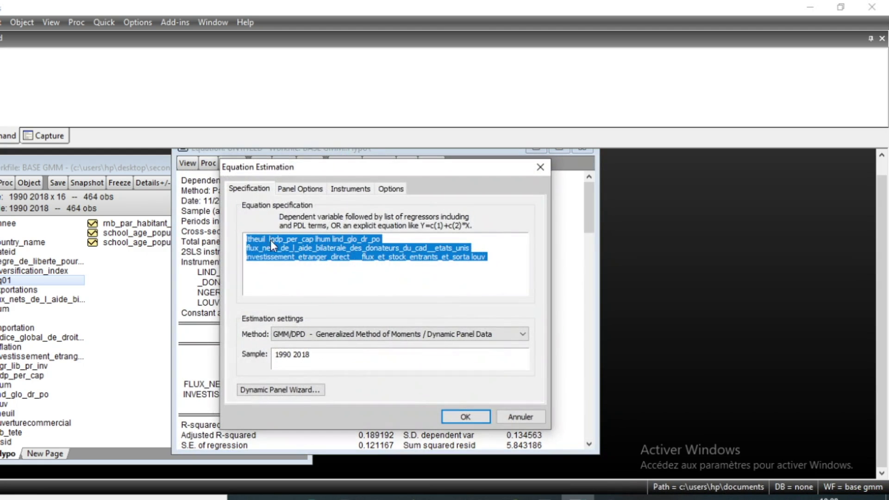
left_click(299, 189)
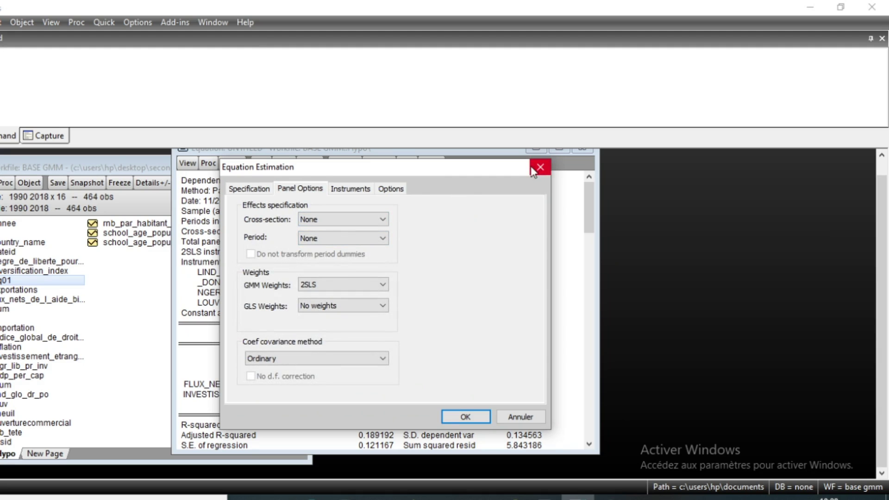
left_click(465, 416)
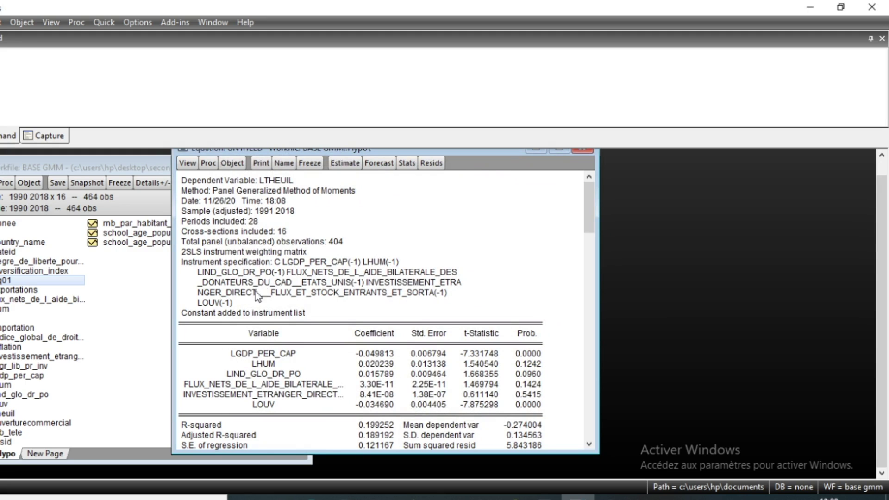
left_click(343, 163)
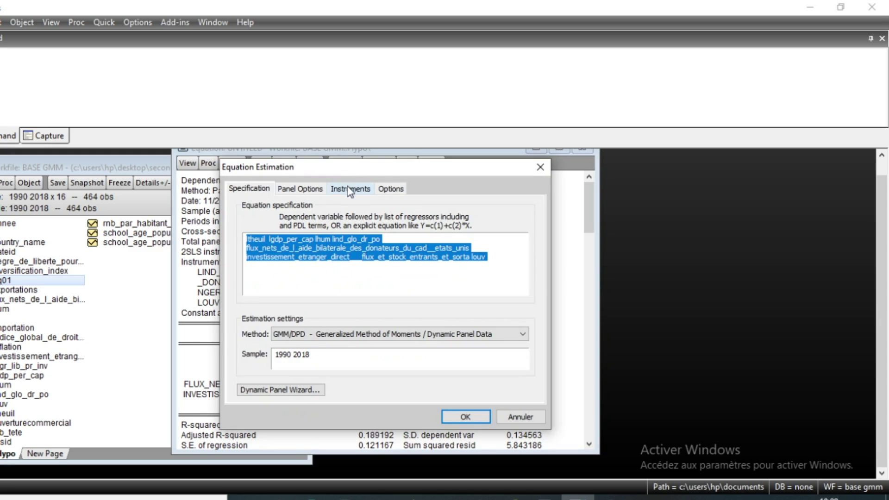
left_click(542, 168)
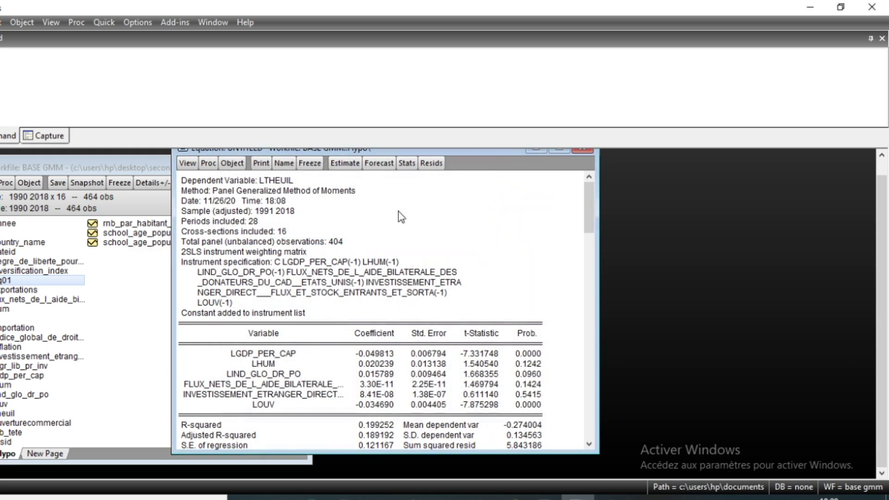
Step: Start the Dynamic Panel Wizard for the equation and specify ltheuil as dependent variable with 1 lag as regressor
left_click(341, 165)
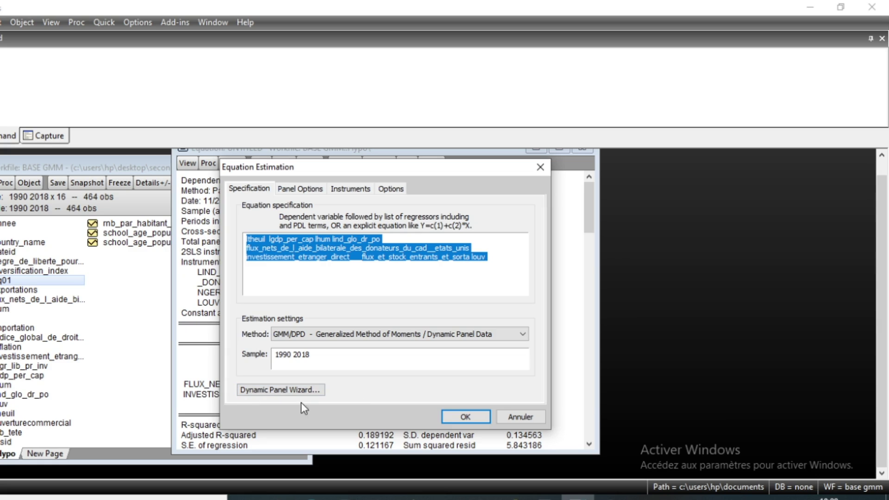
left_click(261, 391)
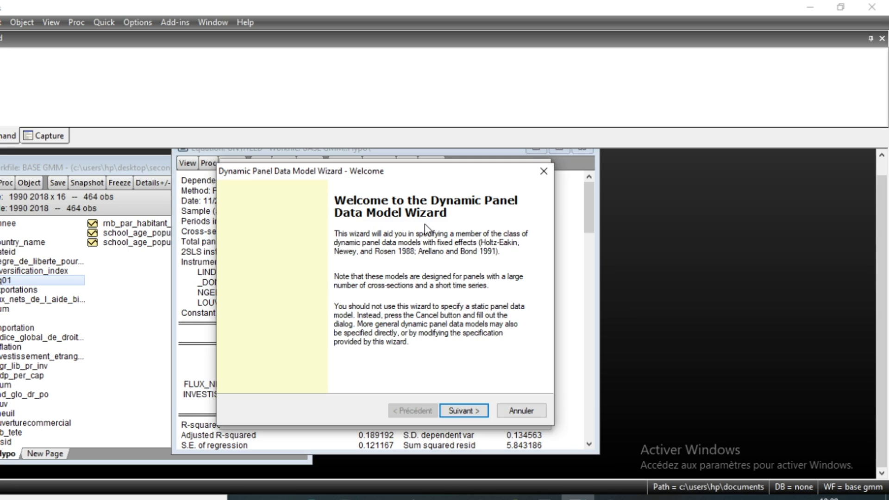
left_click(459, 411)
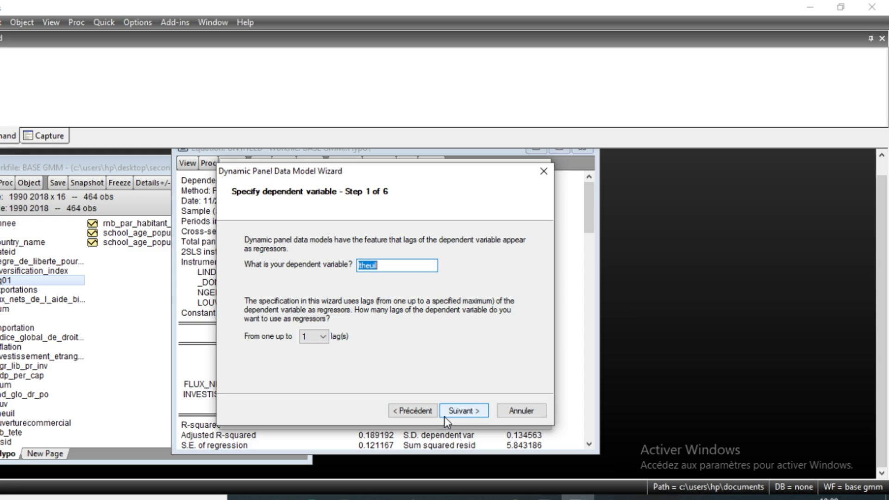
left_click(323, 337)
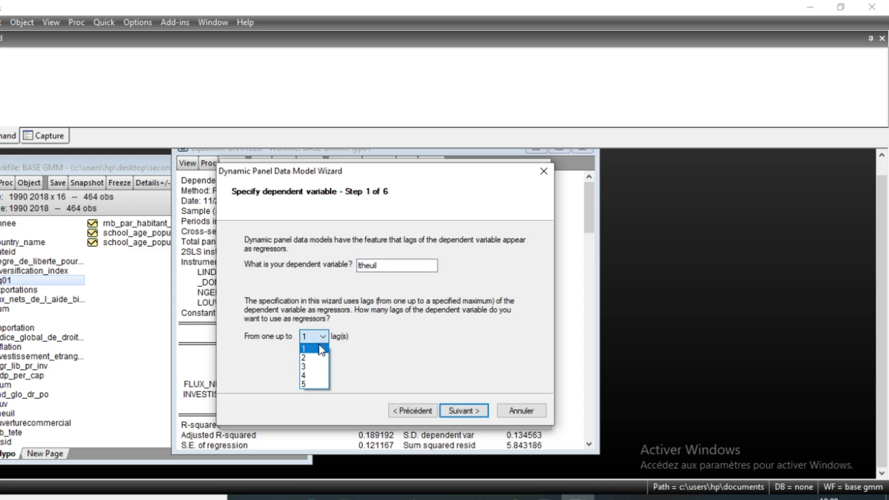
left_click(481, 373)
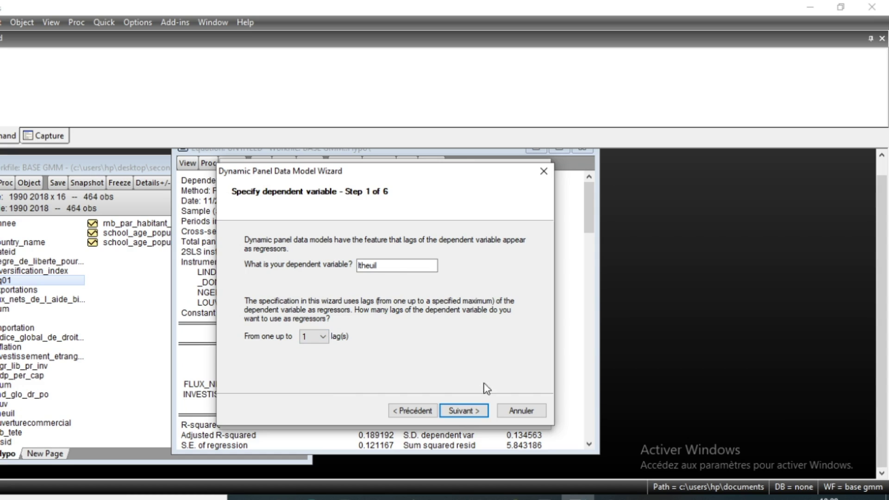
left_click(467, 410)
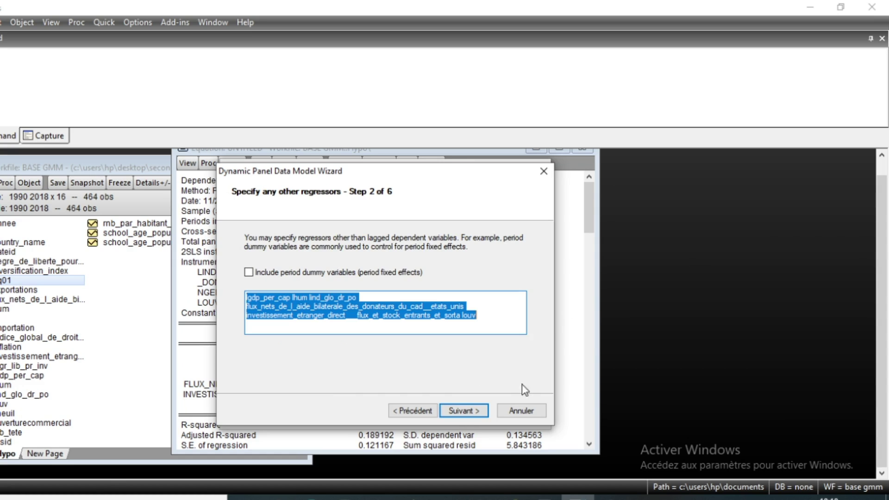
Step: Keep the listed regressors without period dummy variables and choose Differences as the transformation method
left_click(462, 414)
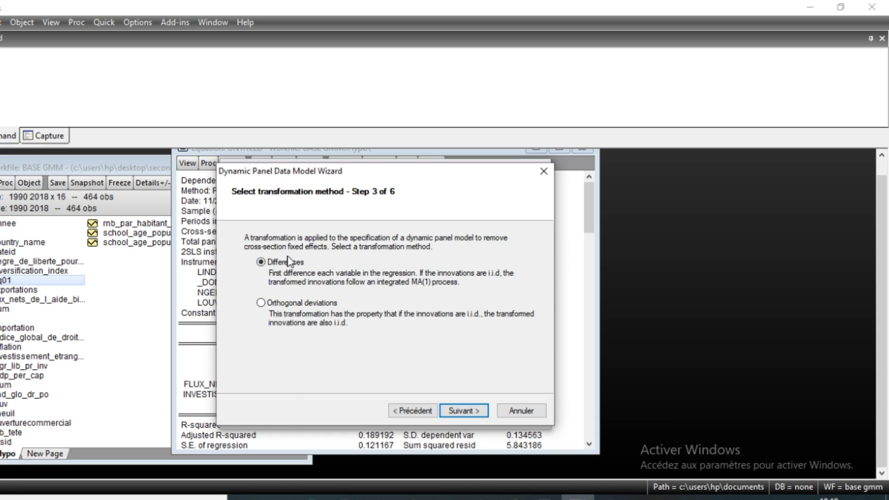
left_click(261, 304)
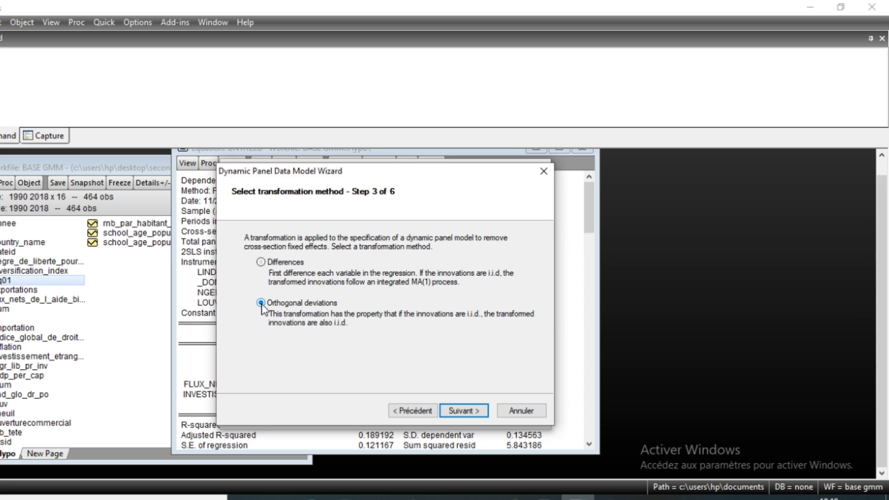
left_click(265, 257)
left_click(479, 413)
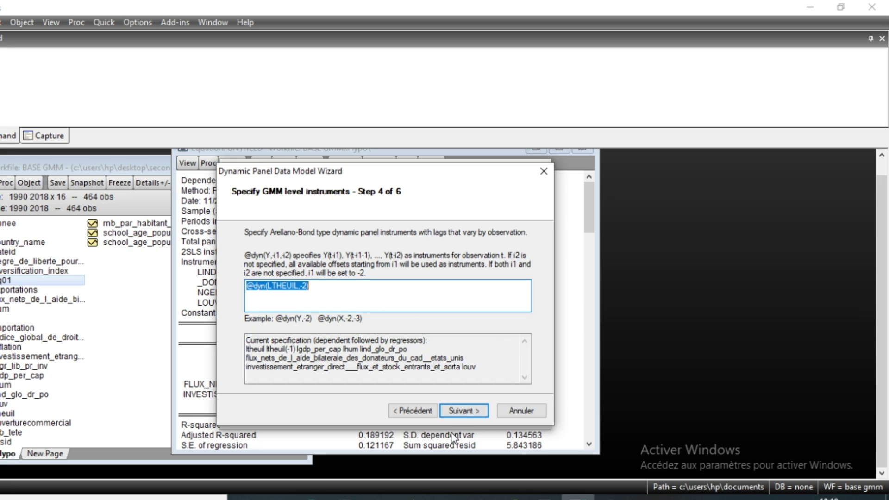
left_click(458, 410)
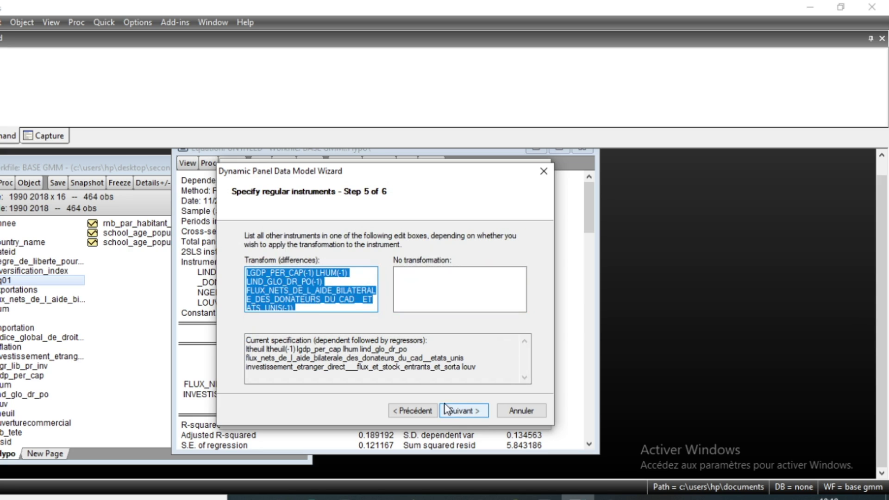
left_click(465, 414)
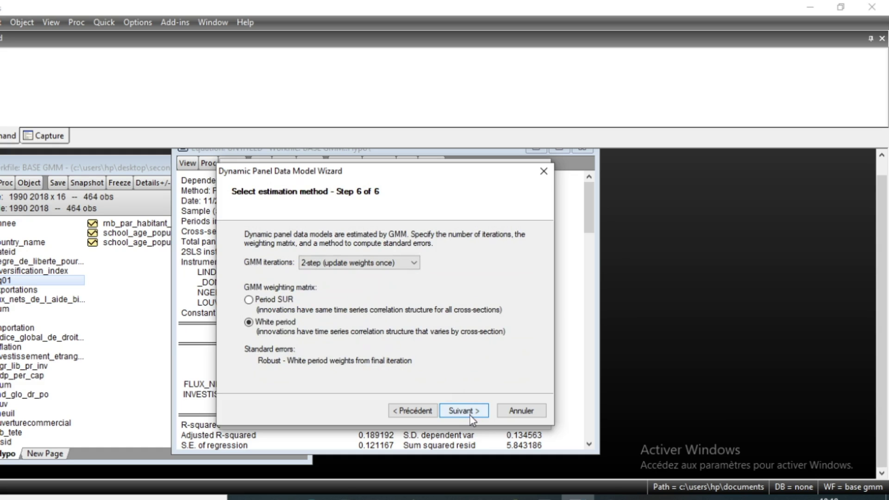
left_click(413, 411)
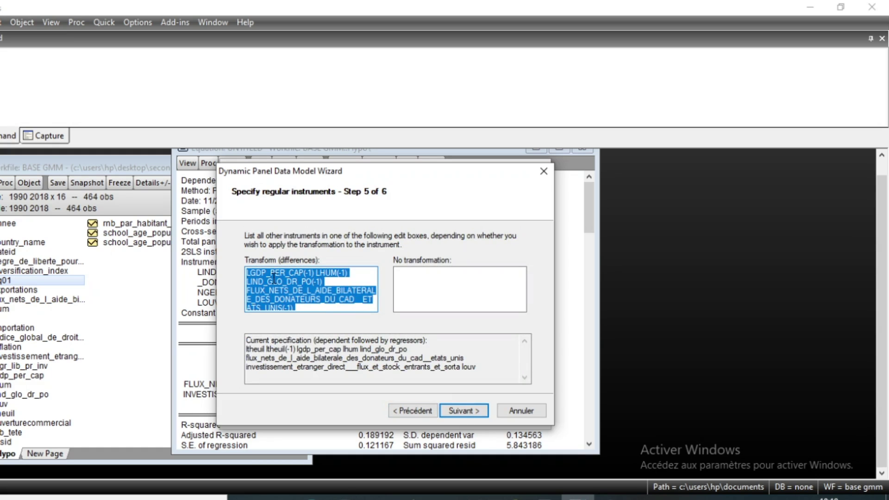
left_click(316, 272)
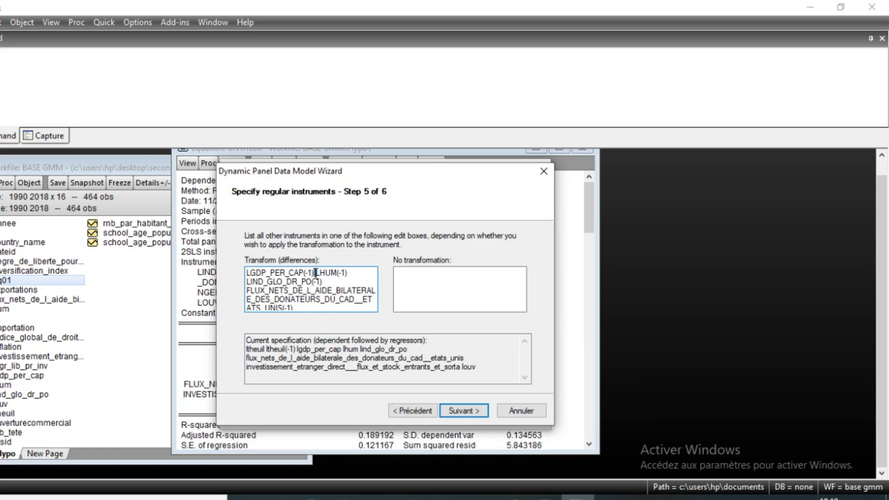
left_click_drag(316, 273, 350, 274)
left_click(465, 412)
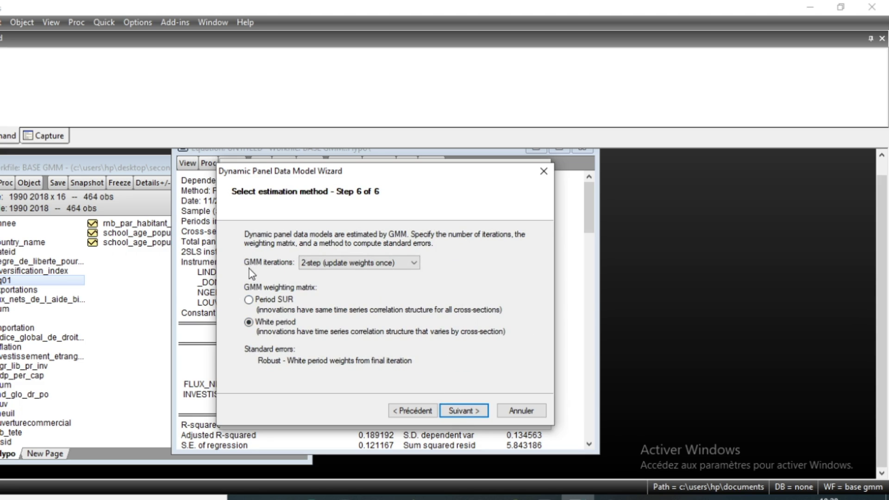
Step: Set the GMM iterations to 2-step (update weights once) with the White period weighting matrix
left_click(394, 268)
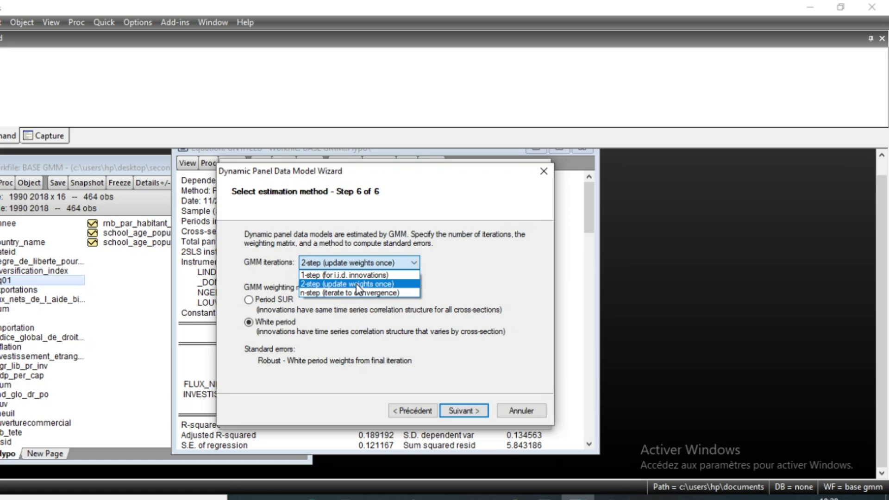
left_click(357, 284)
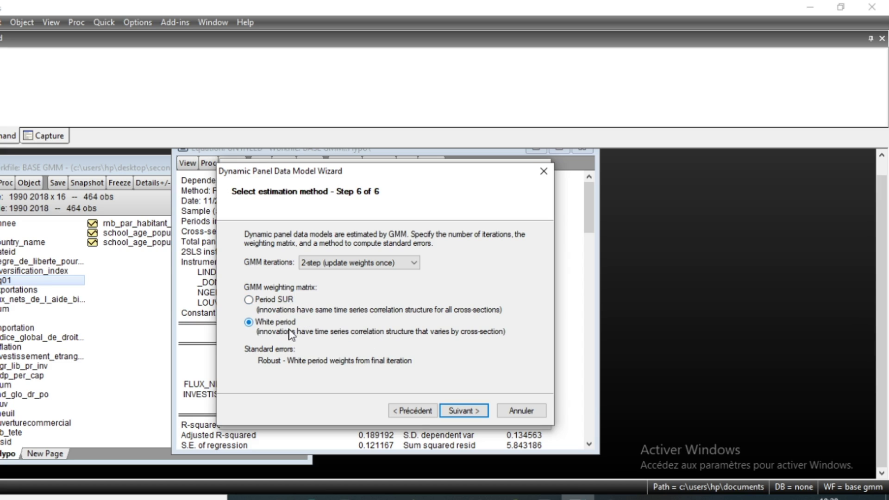
left_click(463, 411)
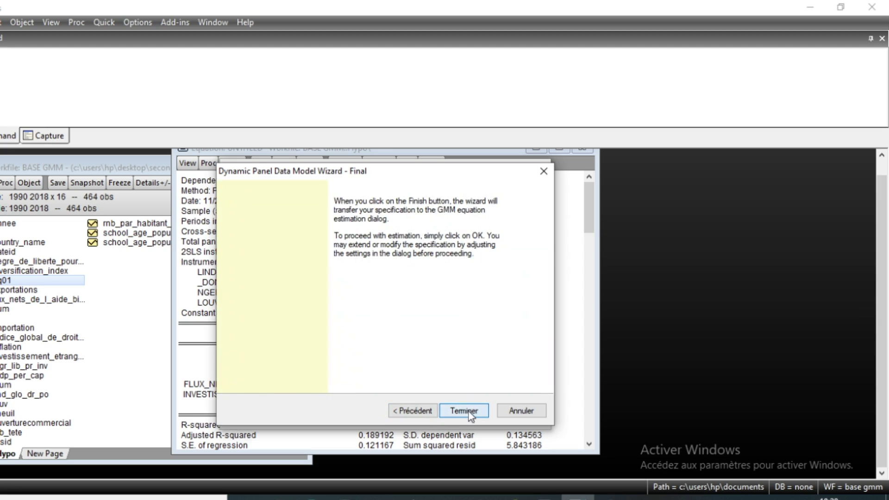
Step: Finish the wizard, run the dynamic panel GMM estimation and review its instrument specification and coefficient table
left_click(468, 413)
left_click(463, 417)
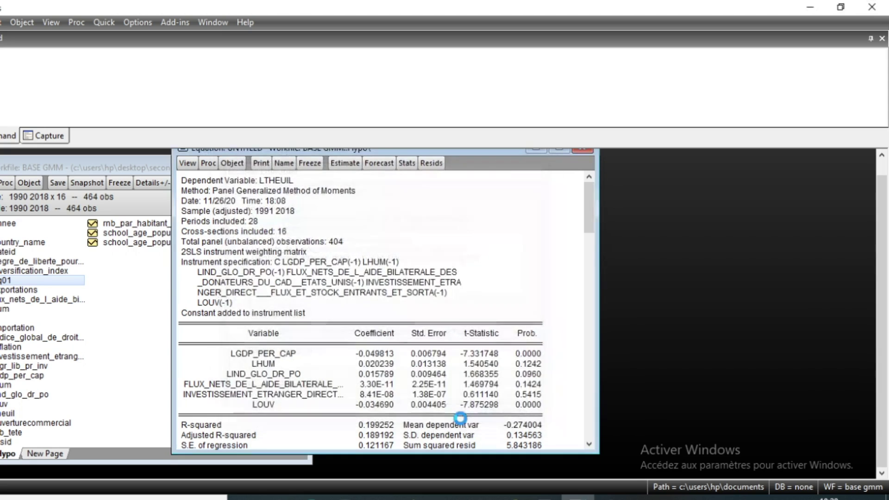
scroll(421, 368, "down", 1)
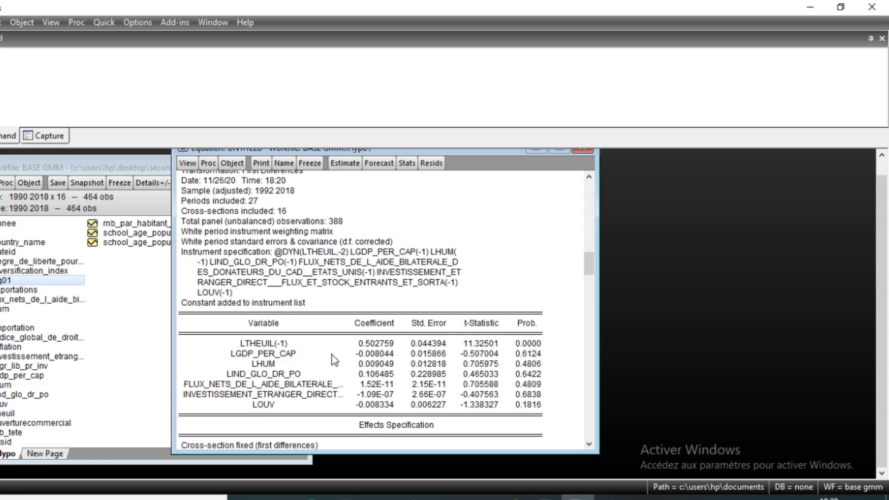
scroll(334, 359, "up", 2)
scroll(340, 359, "down", 1)
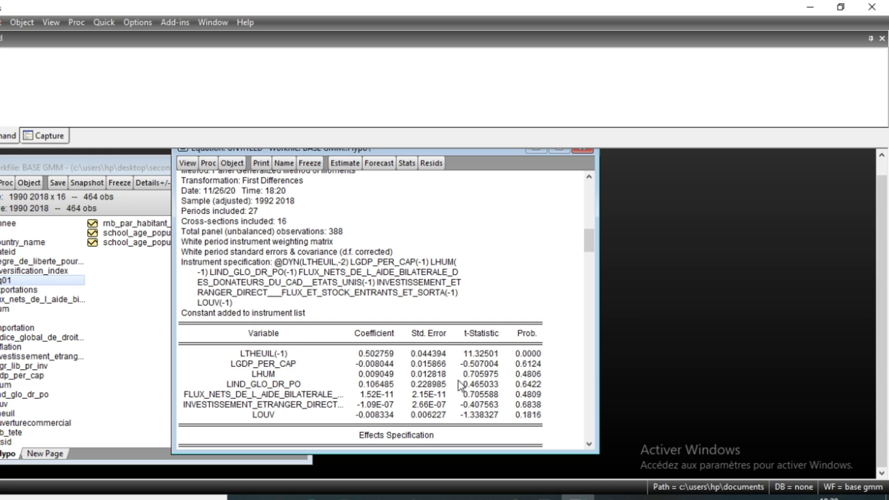
scroll(495, 366, "down", 2)
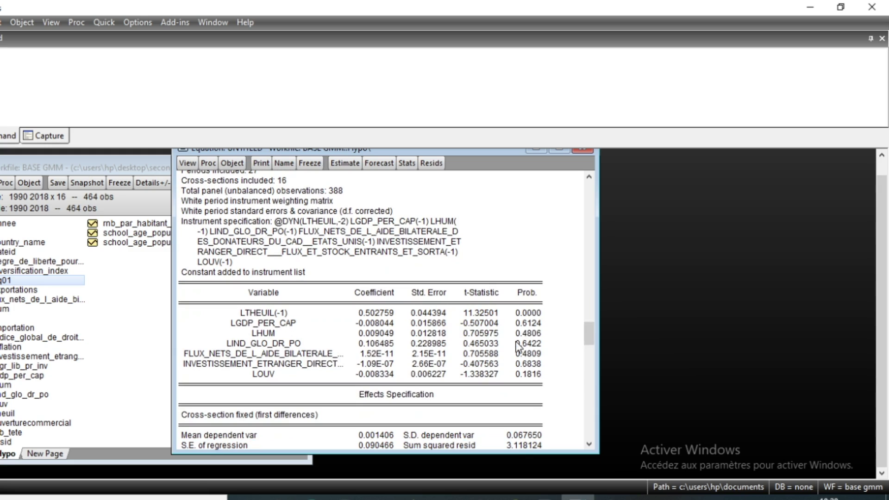